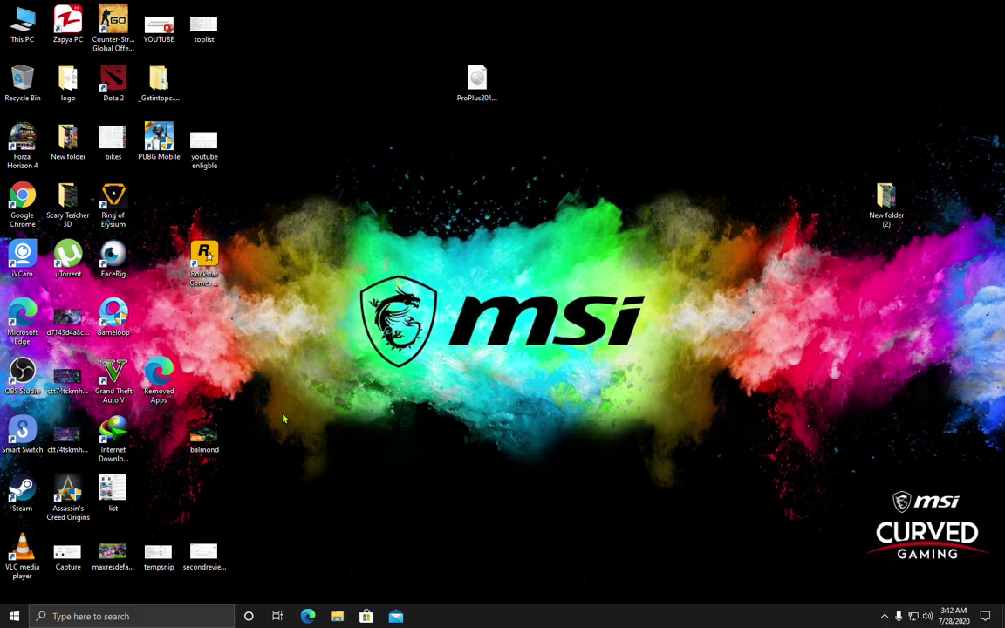
In Settings' Apps & features, expand Microsoft Office Professional Plus 2019 to show version 16.0.13001.20384.
left_click(13, 615)
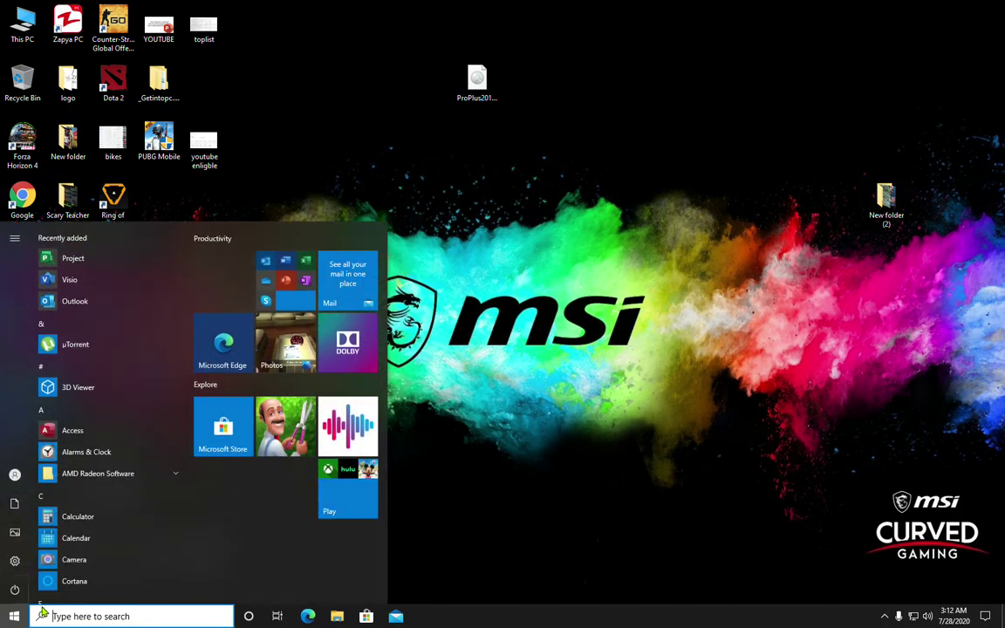
left_click(16, 563)
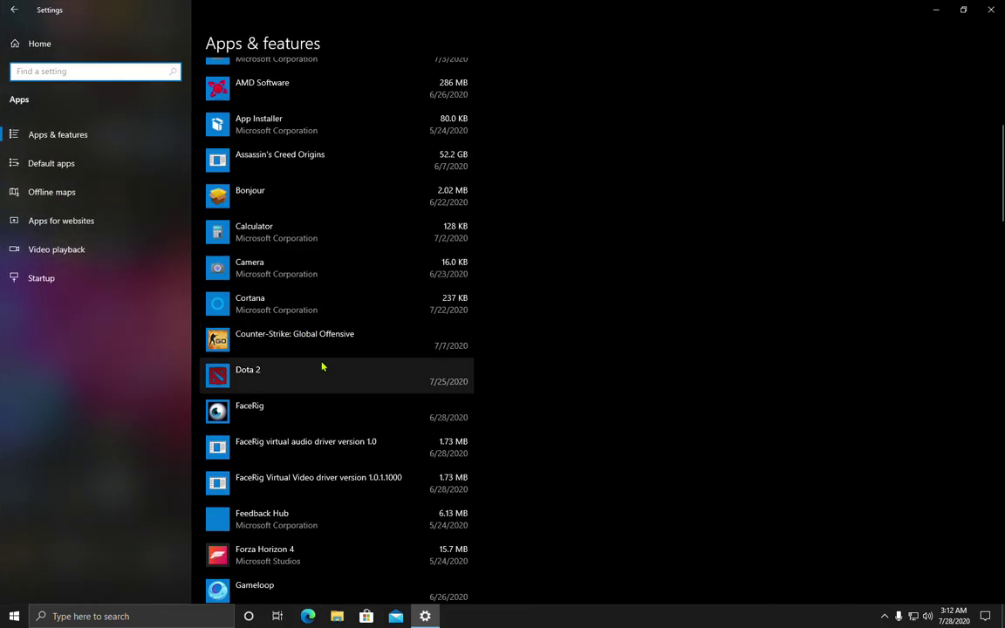
scroll(322, 367, "down", 8)
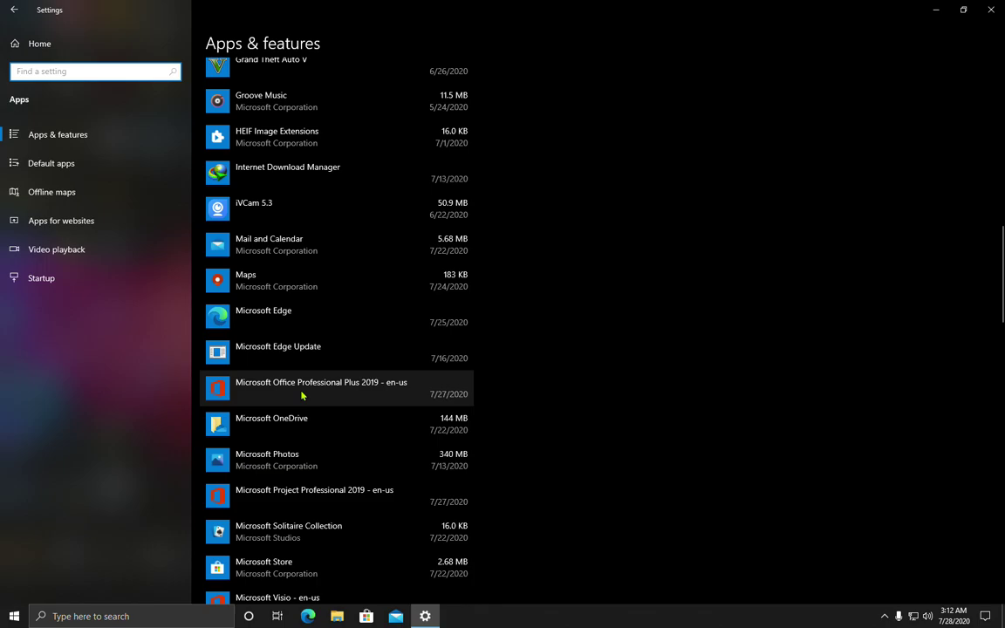
left_click(301, 395)
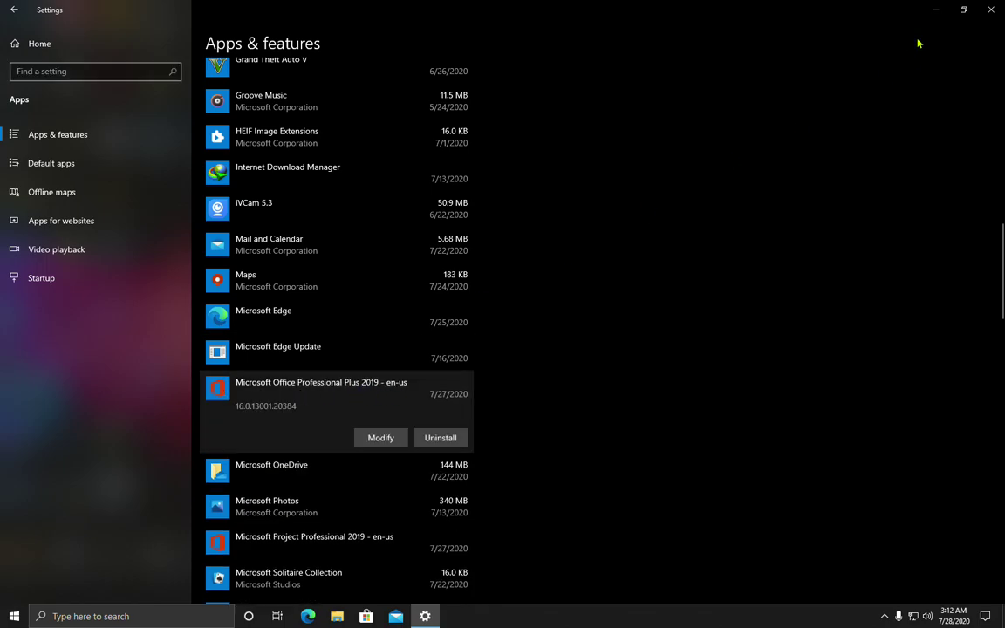
Close Settings and launch PowerPoint by searching 'po' in Windows search.
left_click(991, 9)
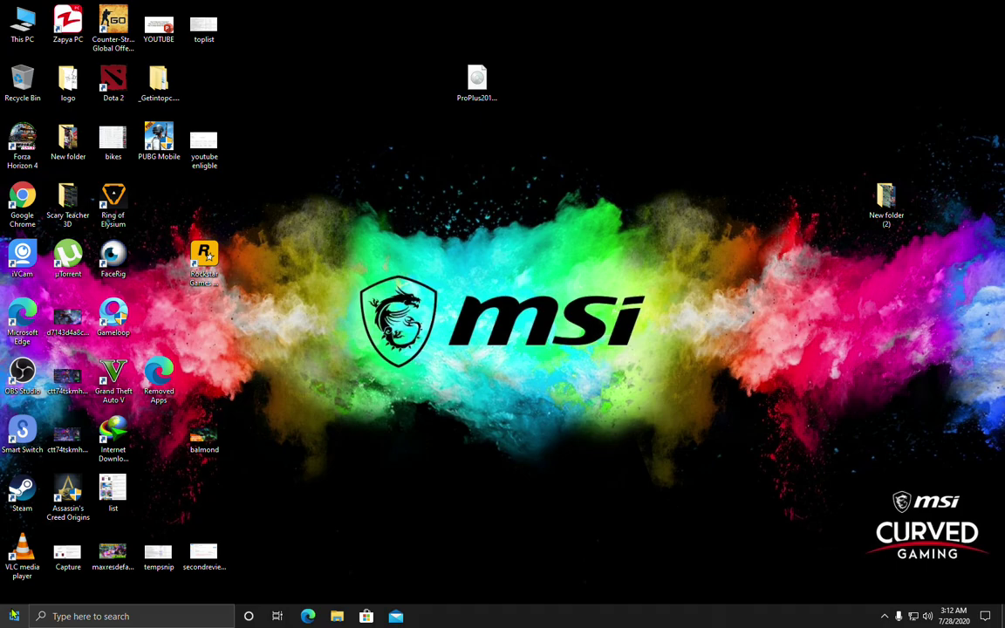
left_click(91, 616)
type("po")
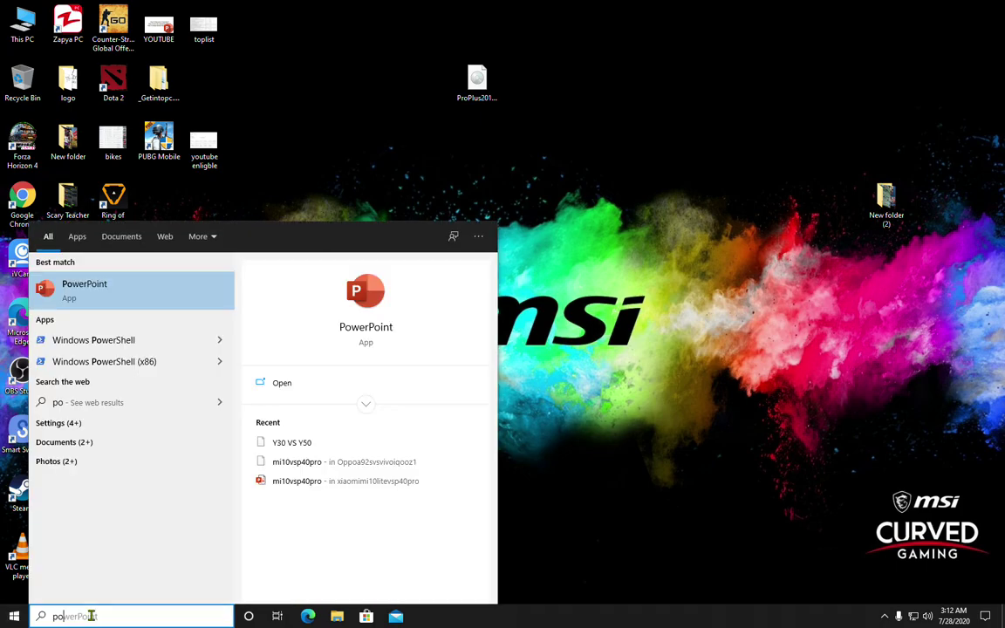
left_click(123, 289)
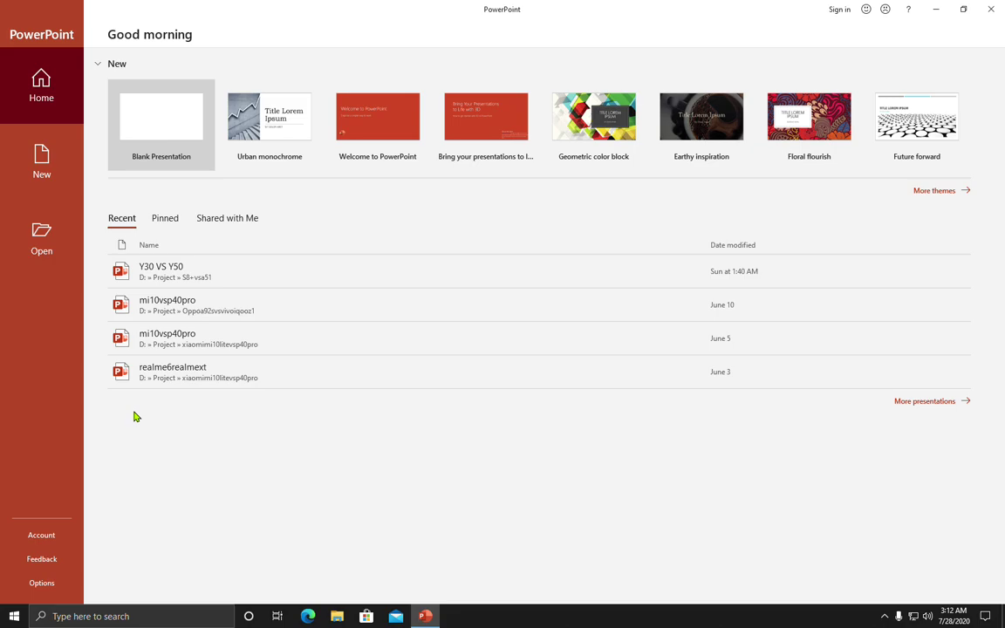
Review PowerPoint's General options, then cancel the Options dialog without changes.
left_click(48, 587)
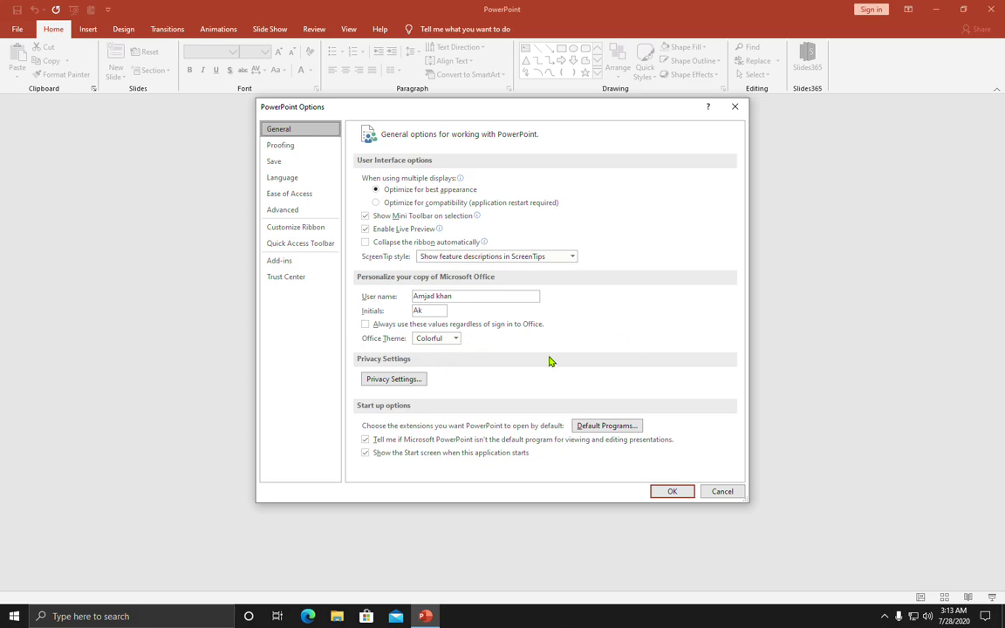
left_click(635, 424)
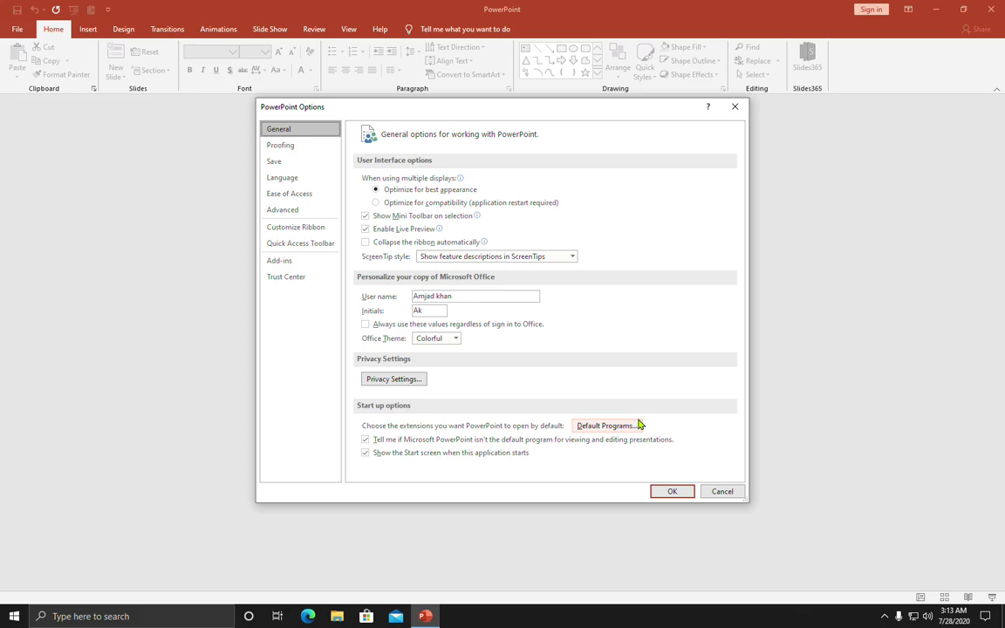
left_click(722, 491)
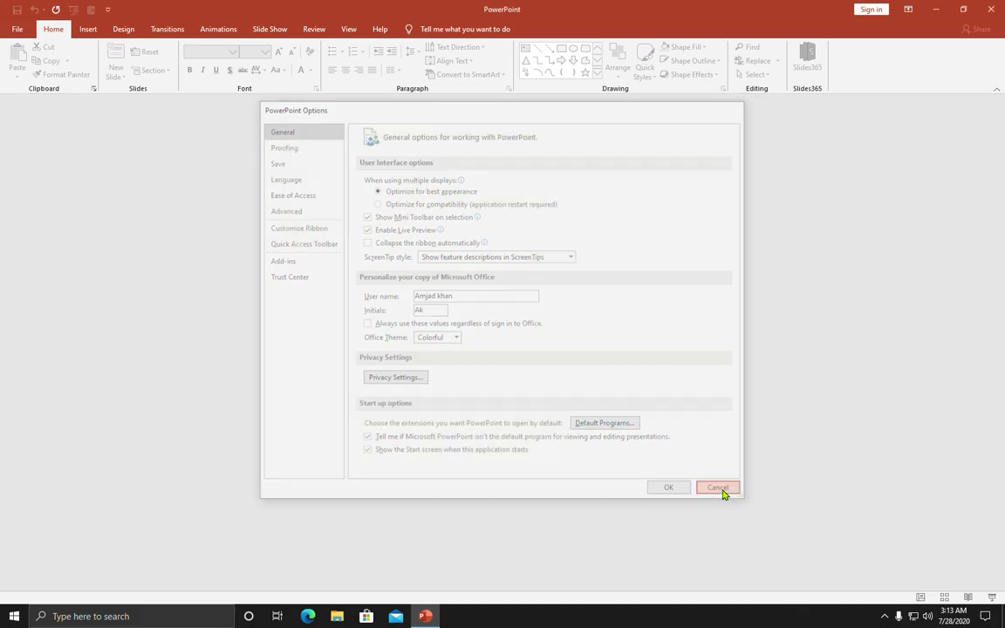
Create a blank presentation and apply the ink-cloud design idea to its slide.
left_click(19, 29)
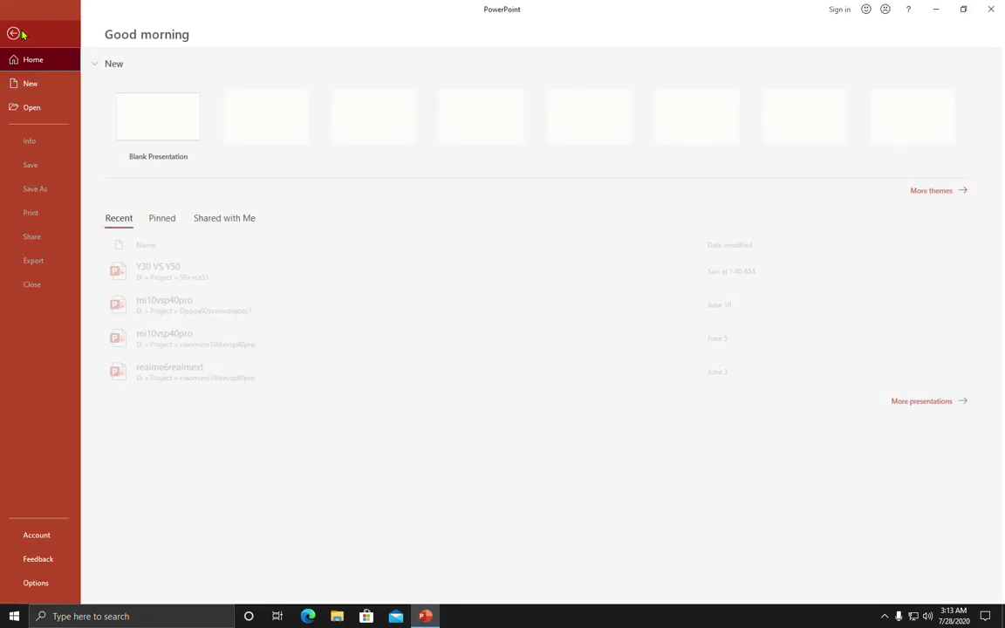
left_click(140, 121)
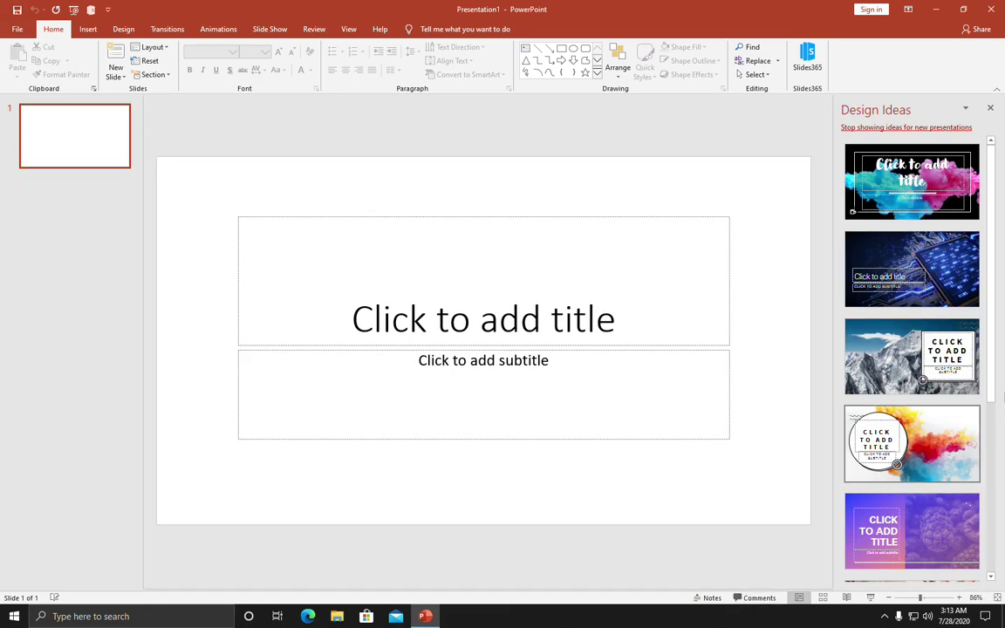
left_click(942, 168)
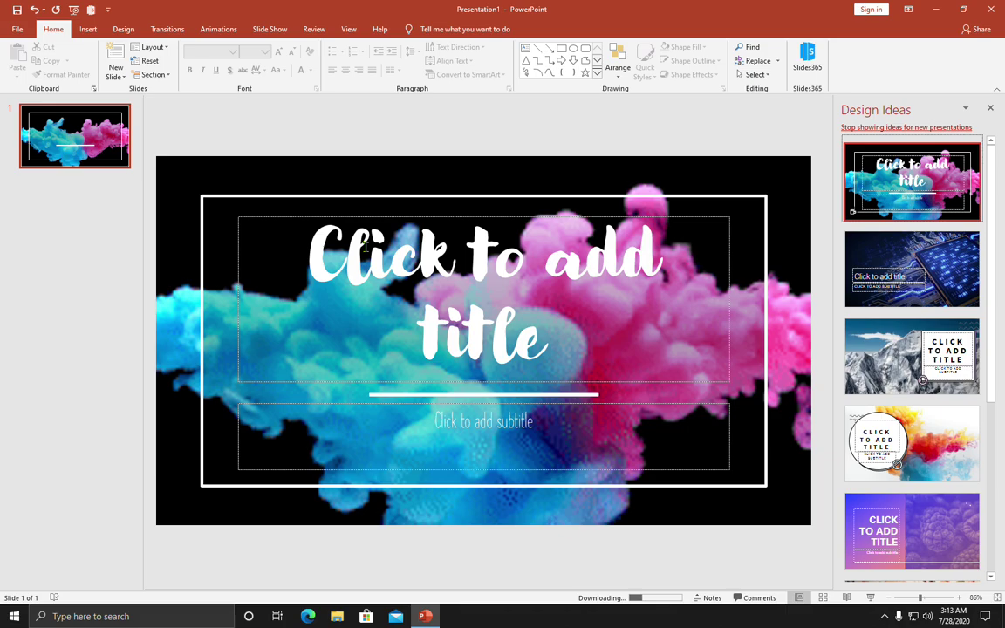
Insert the game screenshot from this device, fit it into the design, move it left, then close PowerPoint.
left_click(88, 29)
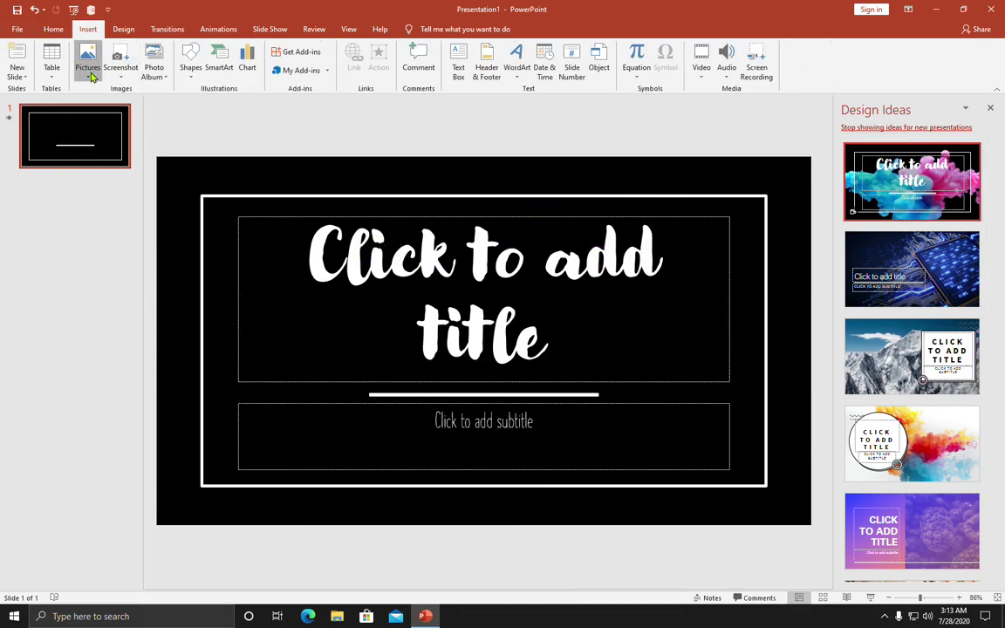
left_click(89, 72)
left_click(106, 105)
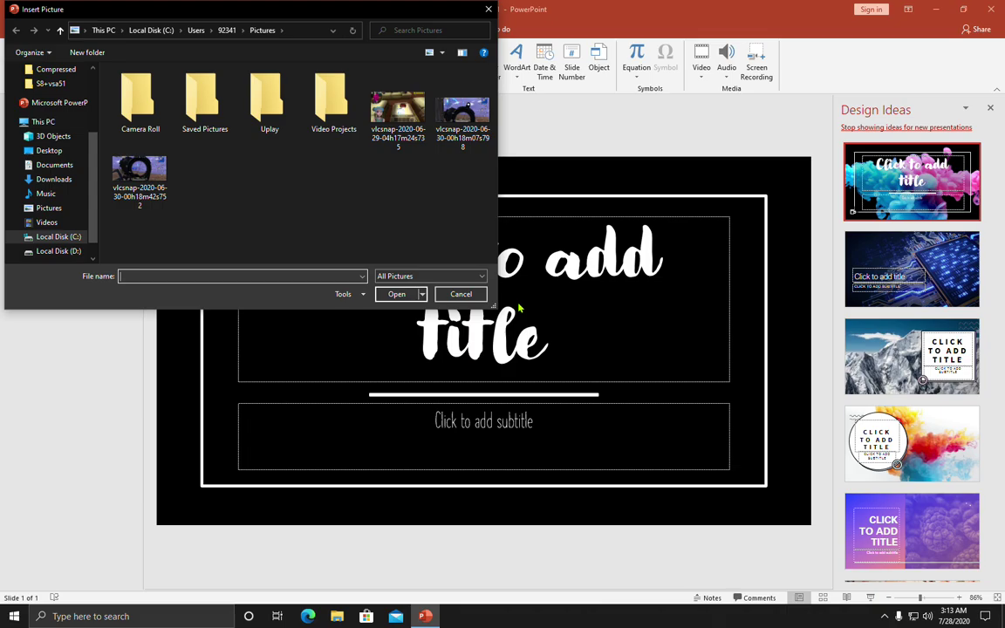
double_click(403, 122)
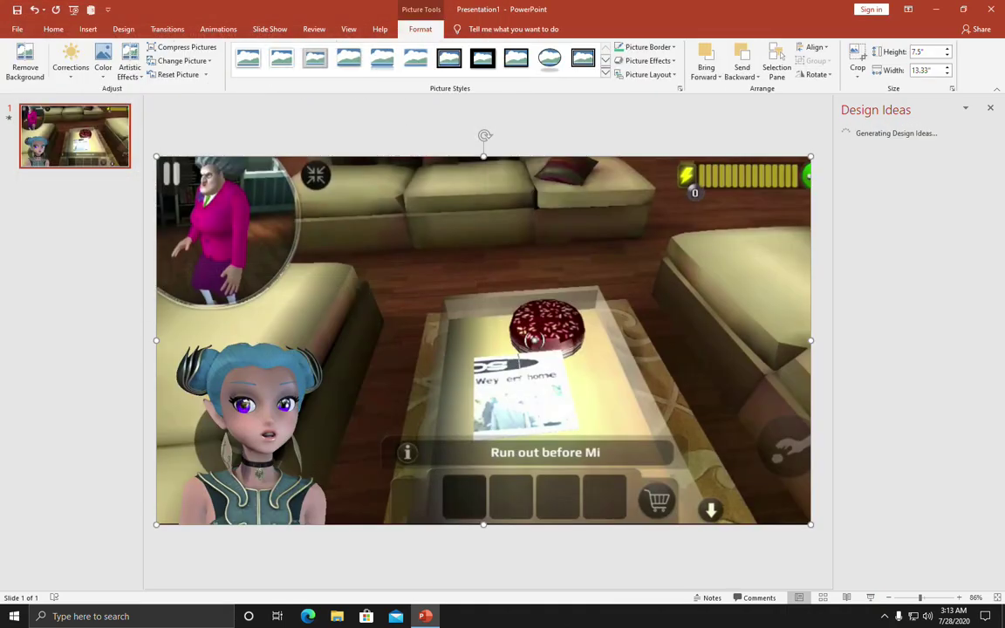
left_click(907, 279)
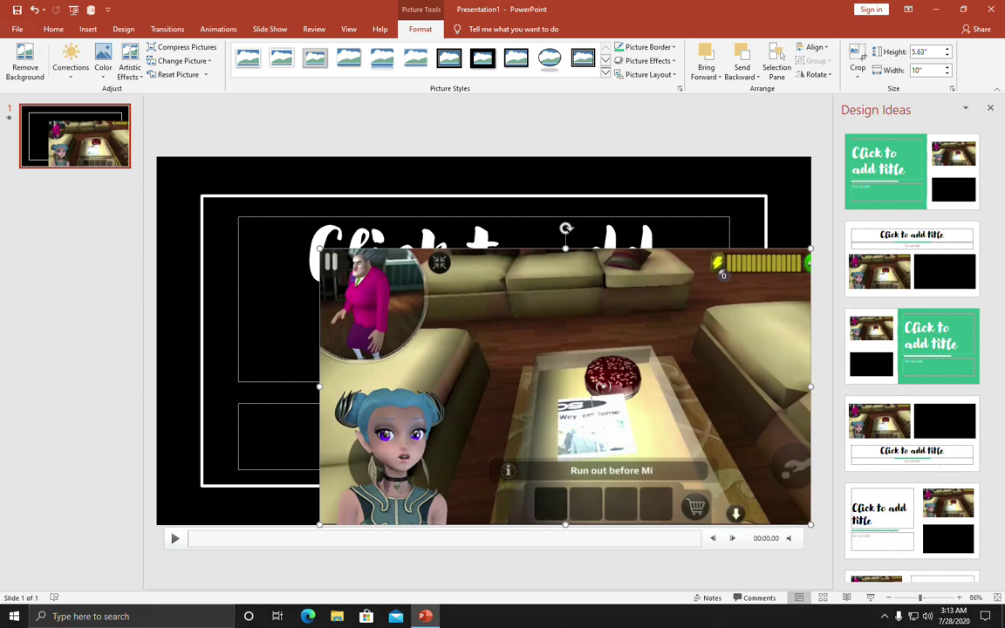
left_click_drag(567, 383, 411, 319)
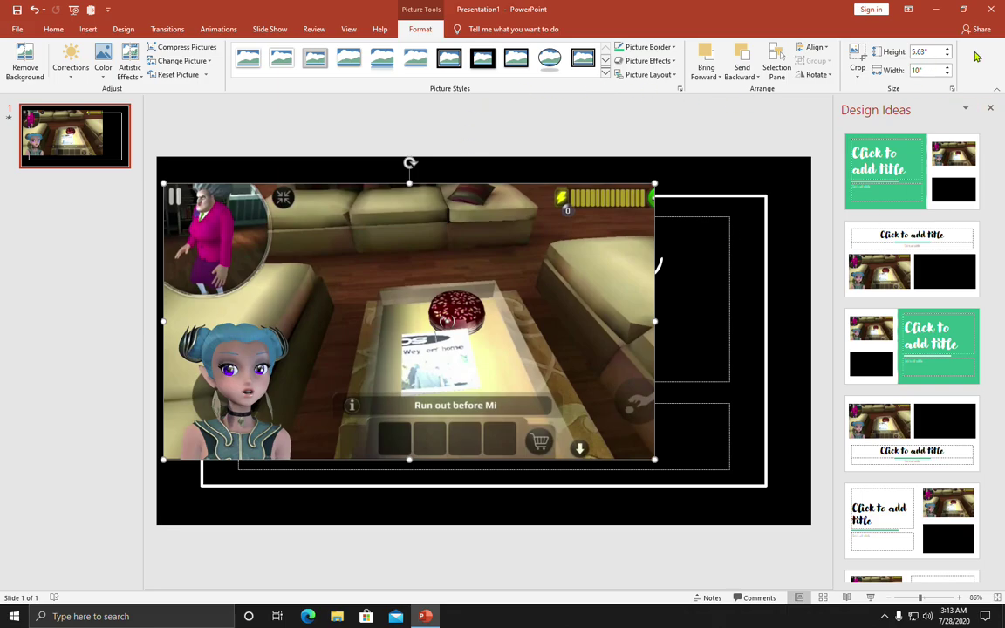
key("alt+F4")
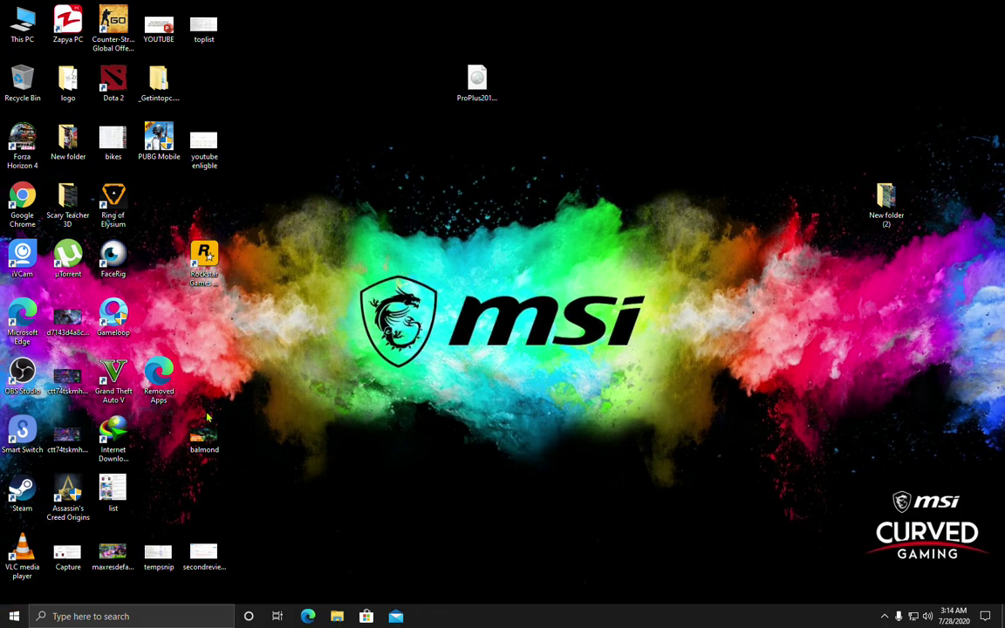
Relaunch PowerPoint and open the Welcome to PowerPoint tour at slide 3, 'How to use PowerPoint Designer'.
left_click(116, 616)
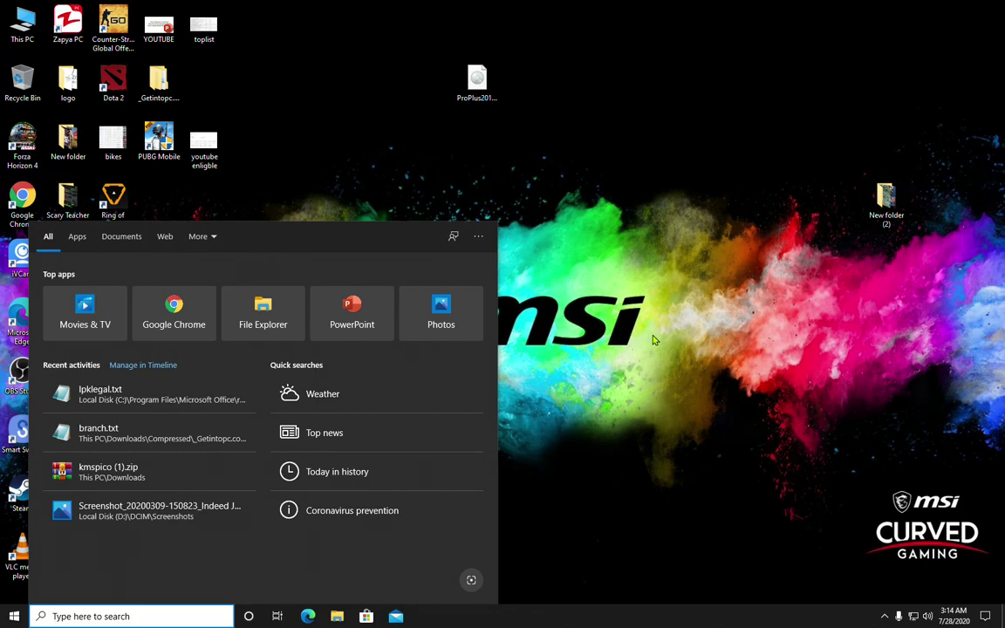
left_click(351, 312)
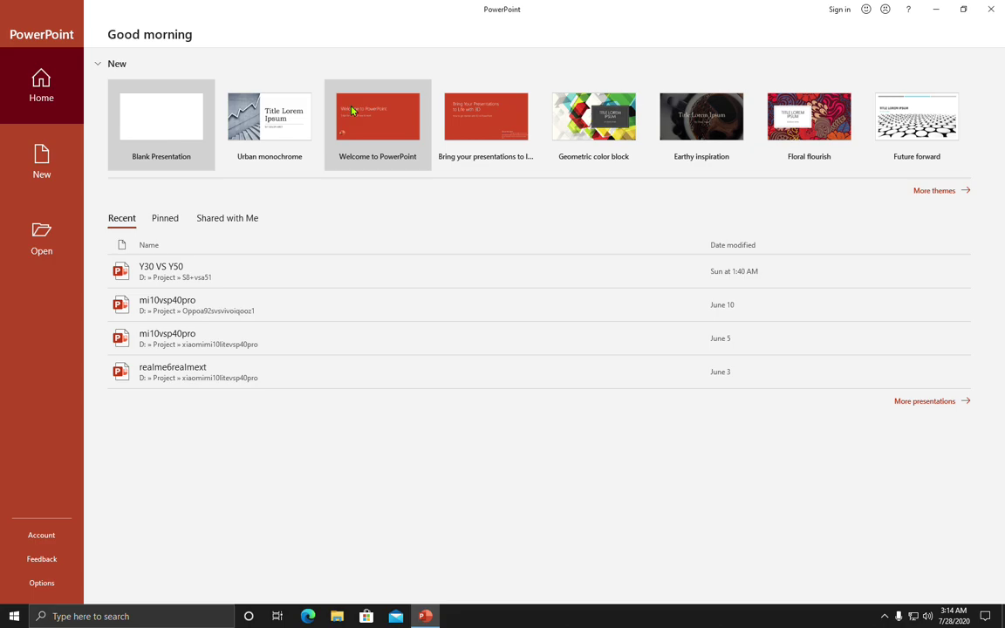
left_click(404, 135)
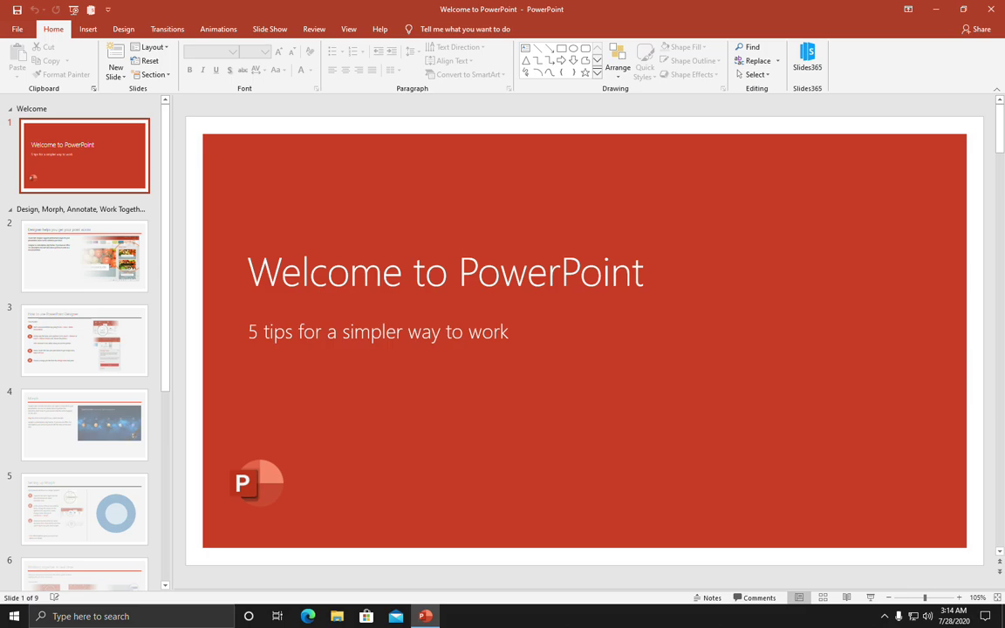
left_click(66, 337)
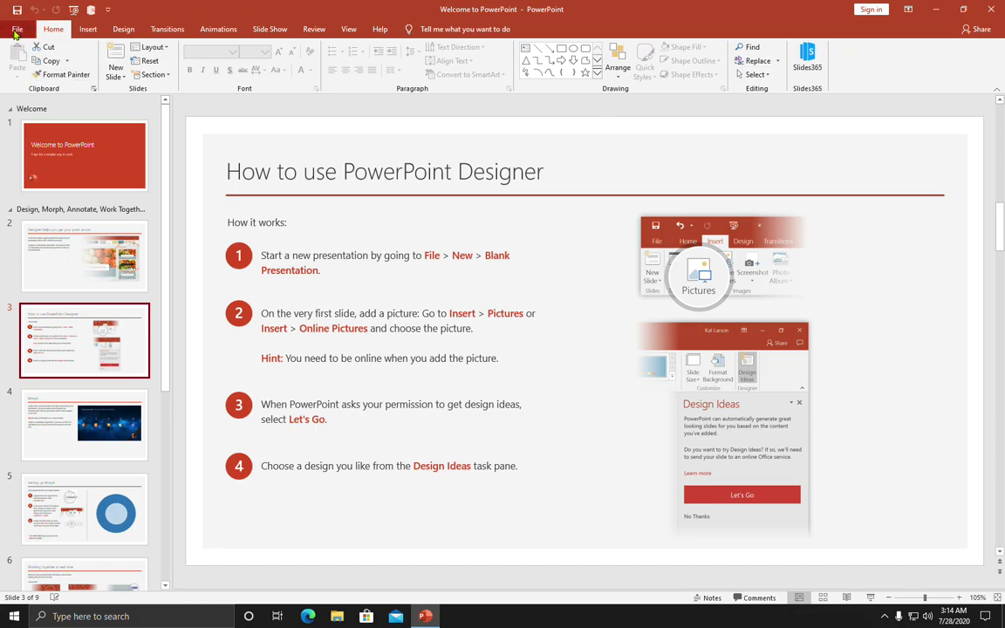
Restart PowerPoint, create blank Presentation1, and look through the Insert and Design tabs while Design Ideas appears.
left_click(991, 9)
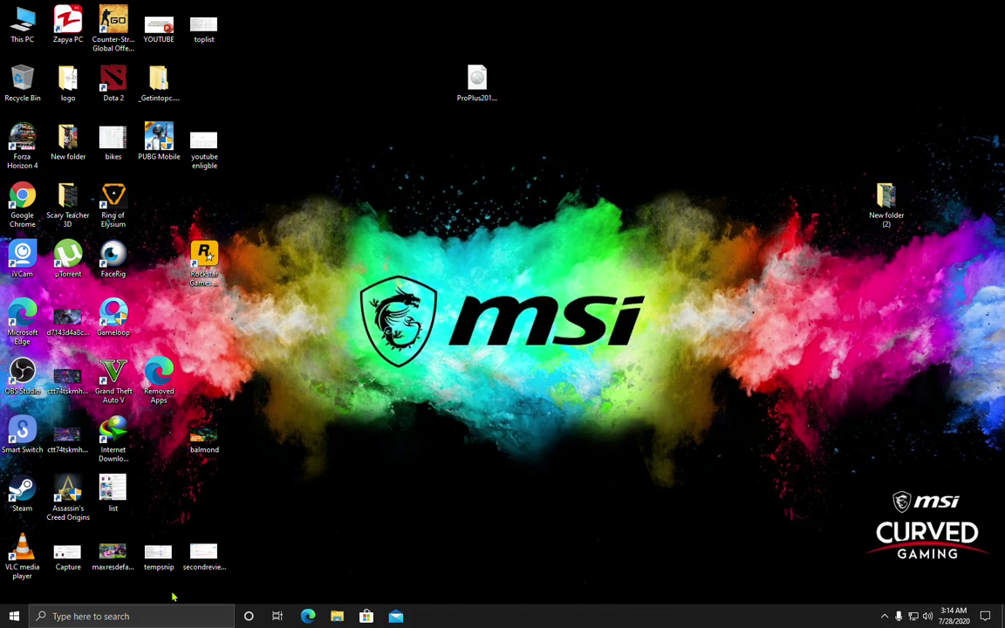
left_click(54, 615)
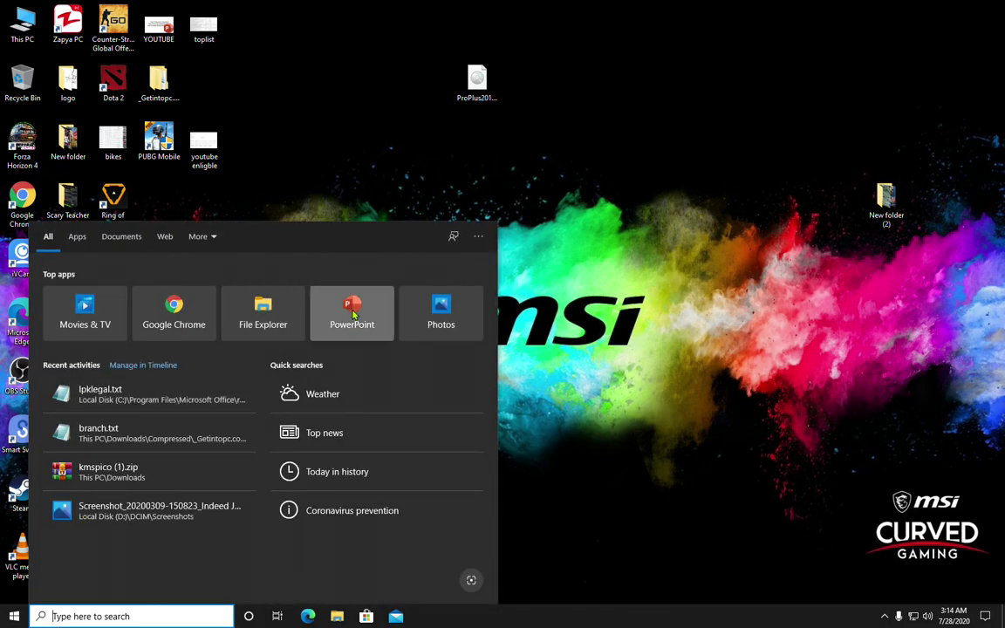
left_click(353, 316)
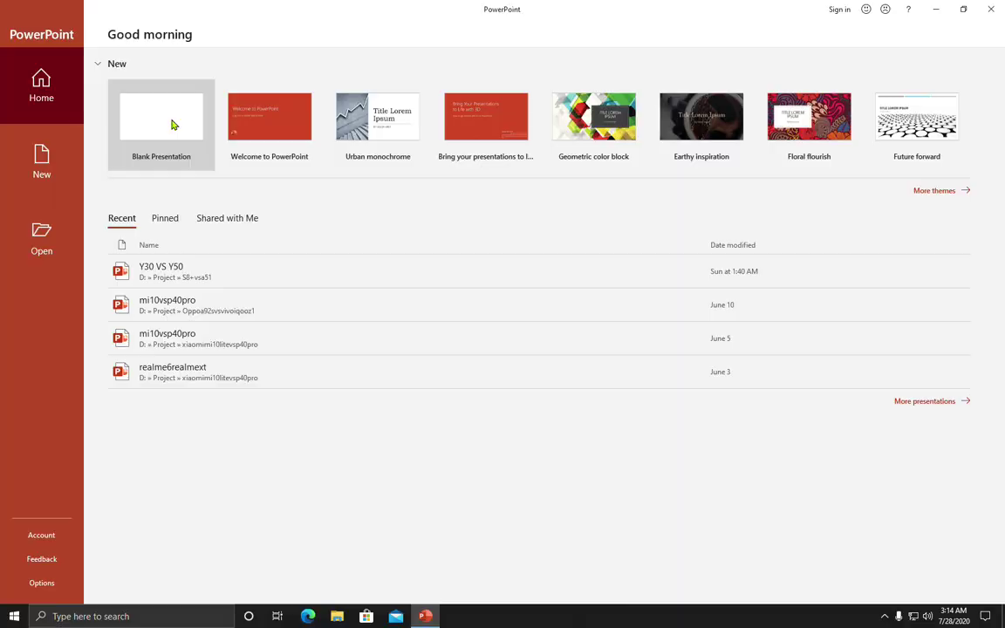
left_click(172, 125)
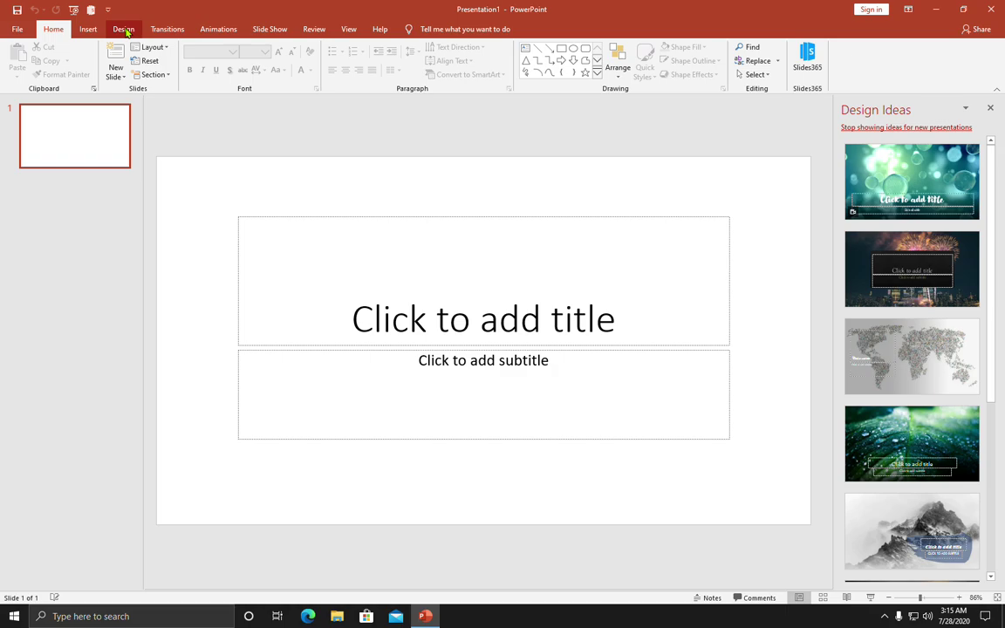
left_click(101, 32)
left_click(123, 30)
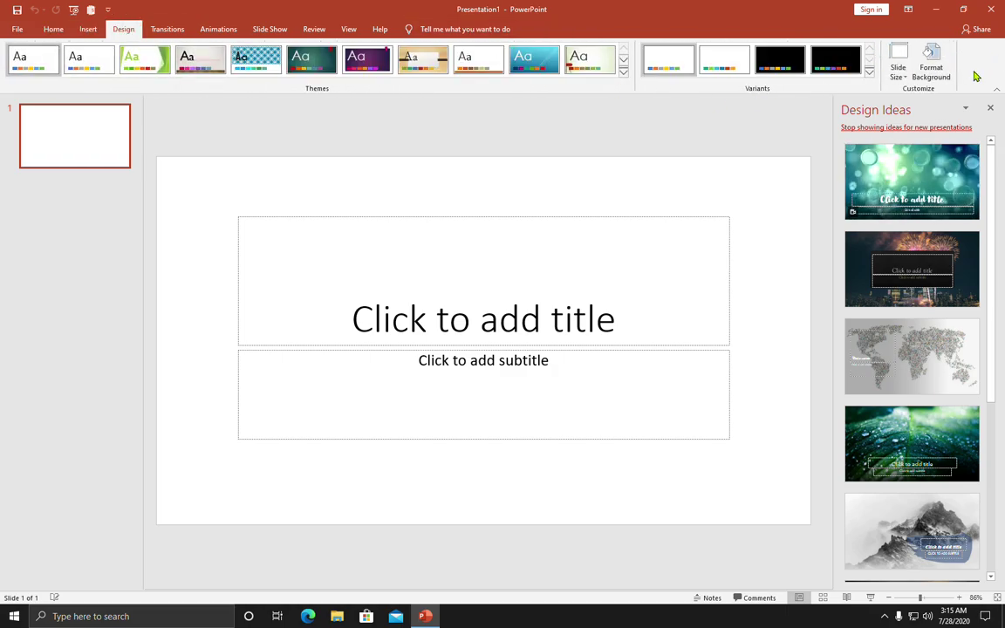
left_click(92, 32)
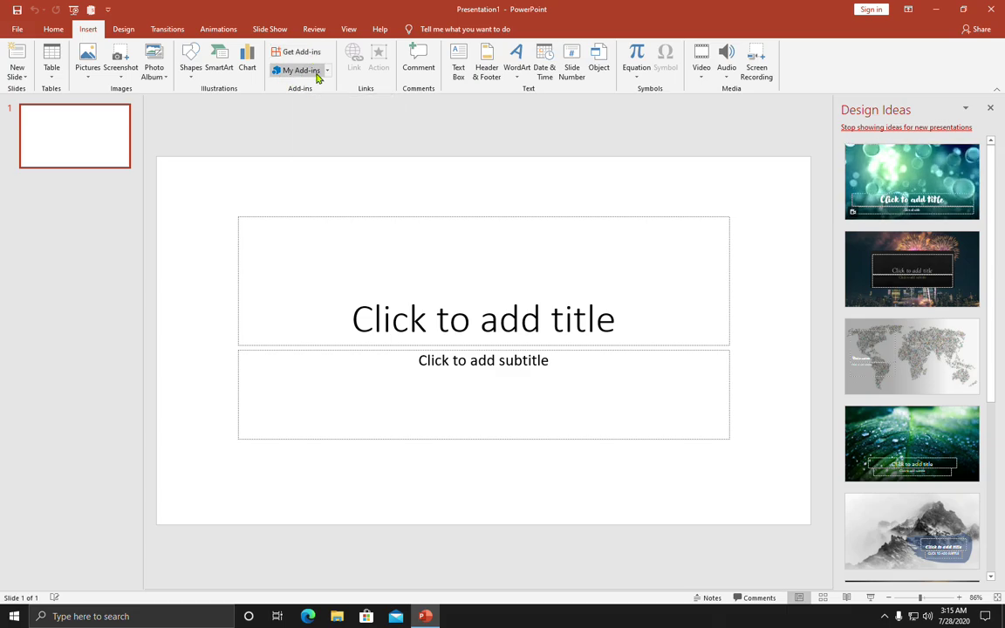
Search the Office Add-ins store for 'design ideas' add-ins.
left_click(295, 52)
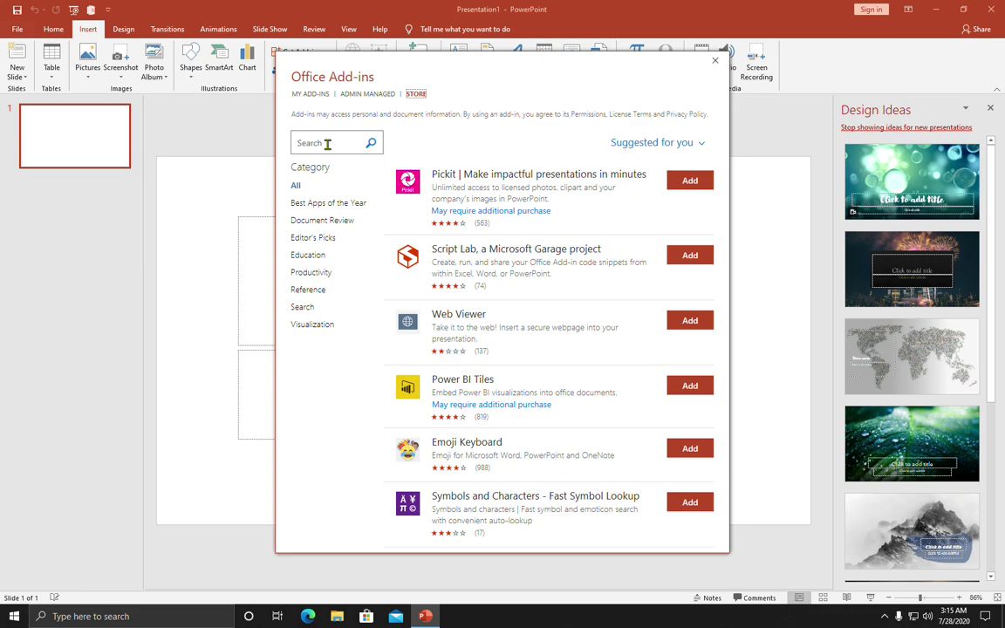
left_click(327, 144)
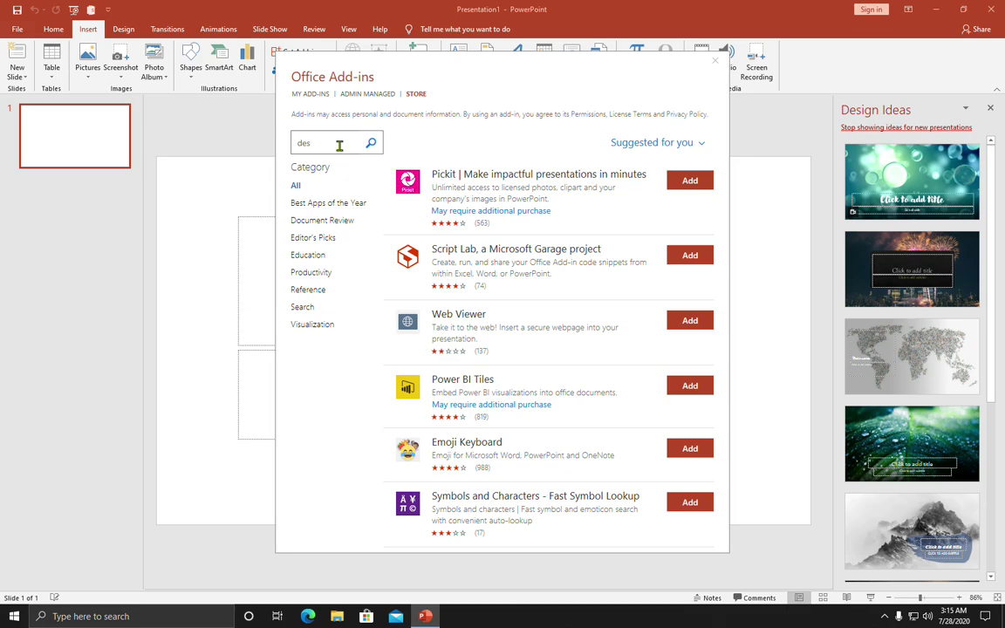
type("ign")
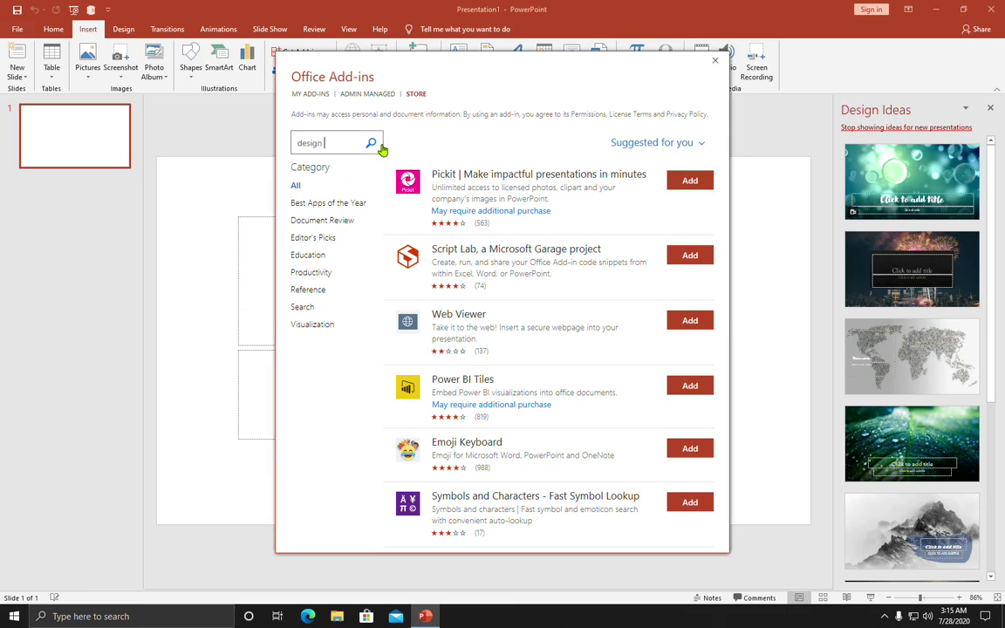
type(" ideas")
left_click(379, 145)
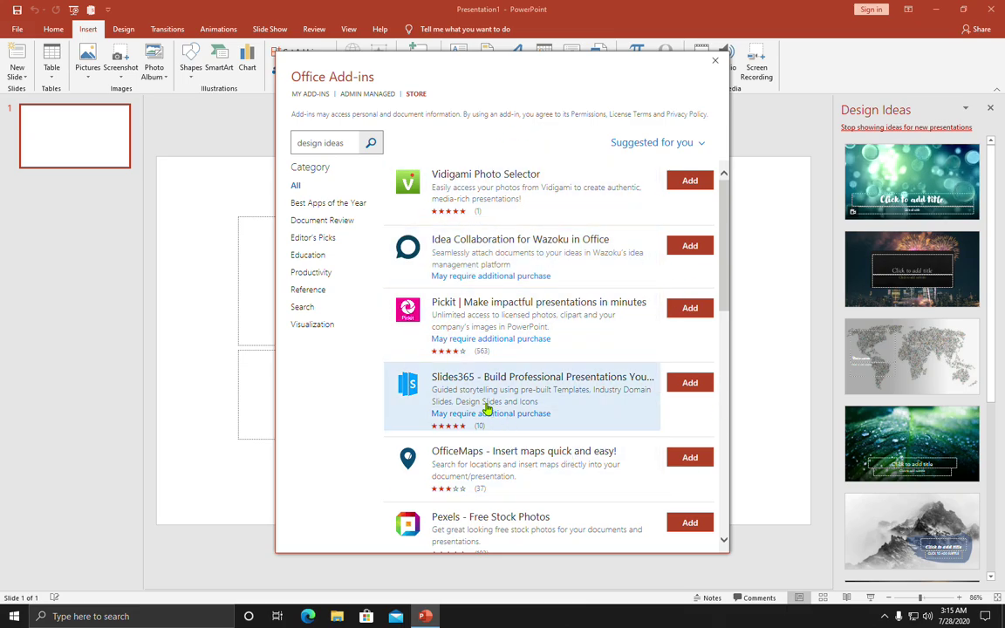
Add the Slides365 add-in, close the store, and return to the Home tab.
left_click(452, 390)
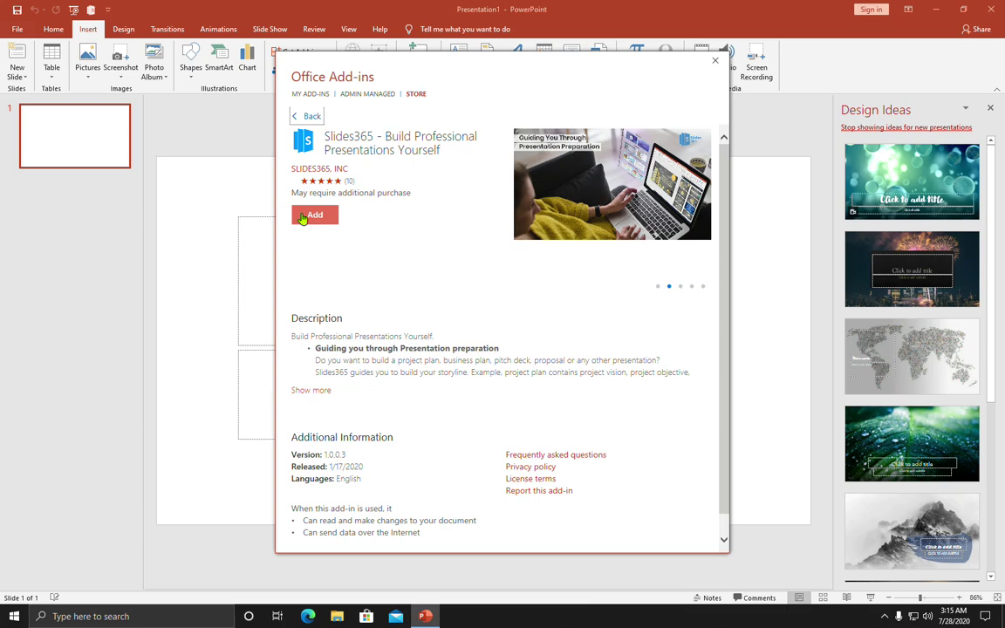
left_click(330, 217)
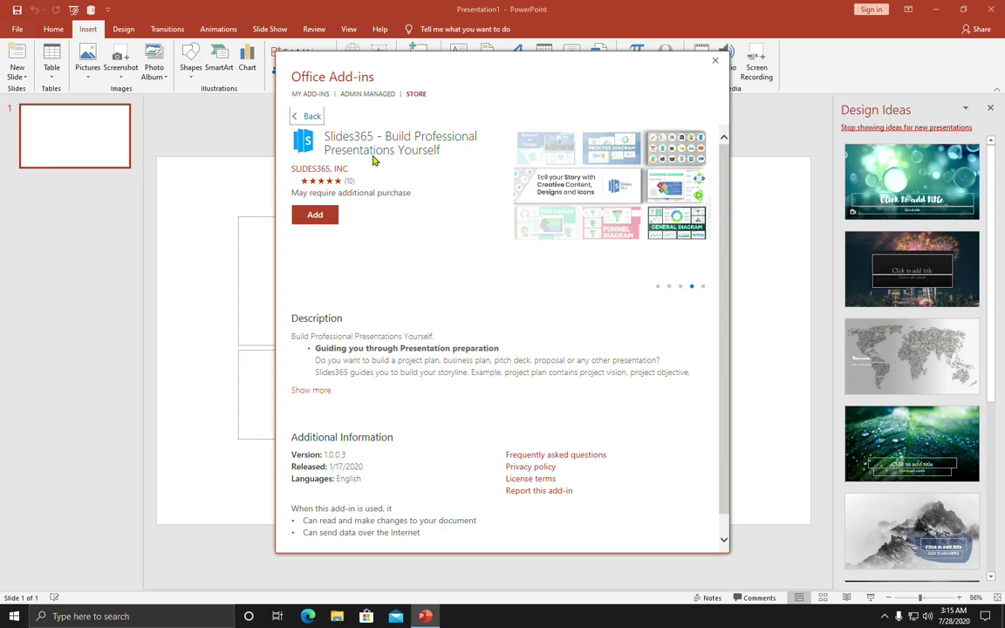
left_click(713, 63)
left_click(53, 29)
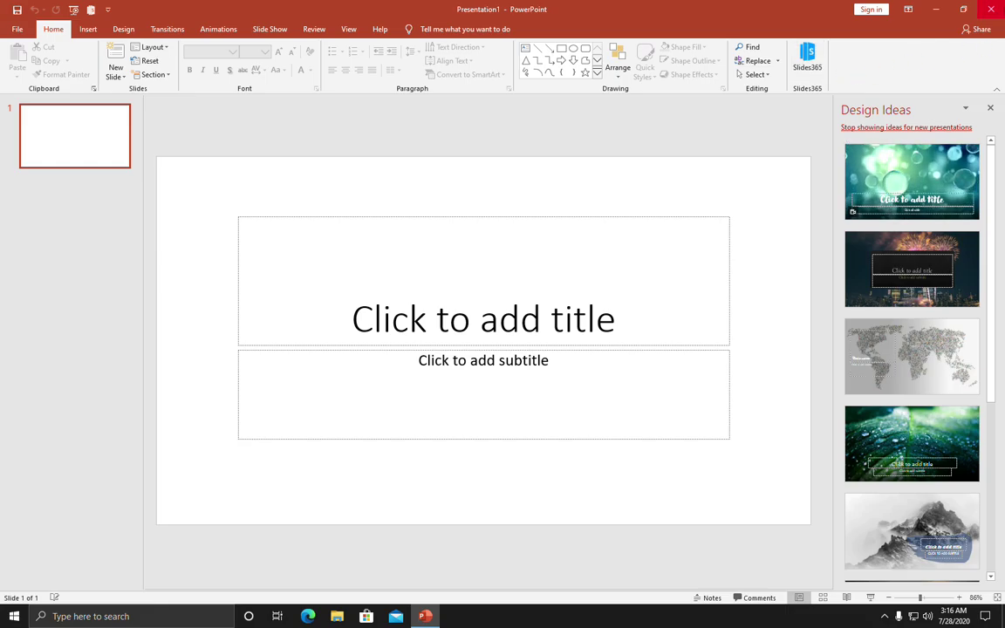
Close PowerPoint, refresh the desktop twice, and bring up Windows search listing PowerPoint.
left_click(991, 9)
right_click(468, 254)
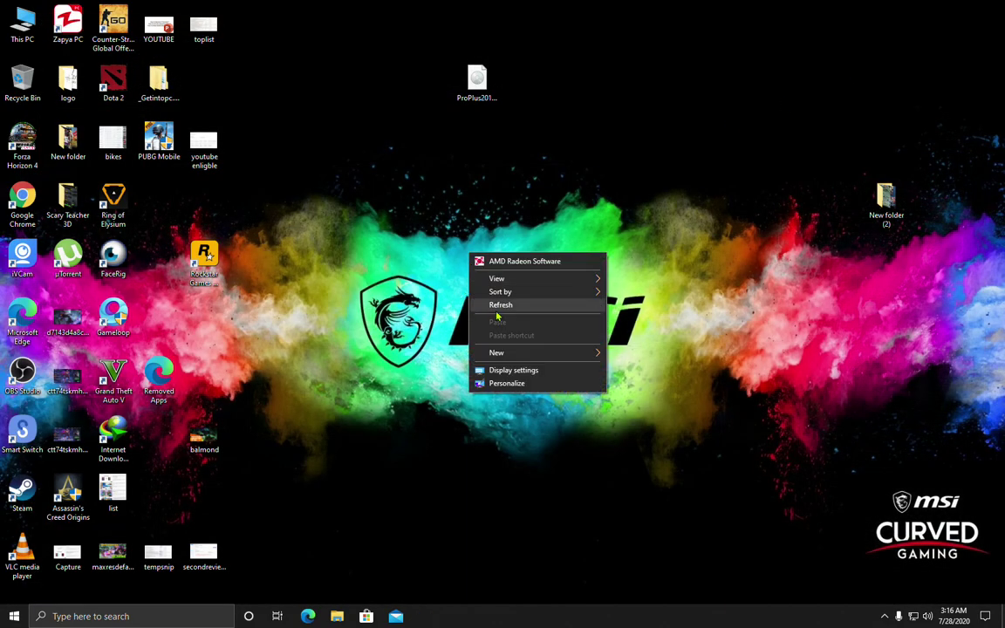
left_click(499, 304)
right_click(498, 310)
left_click(543, 360)
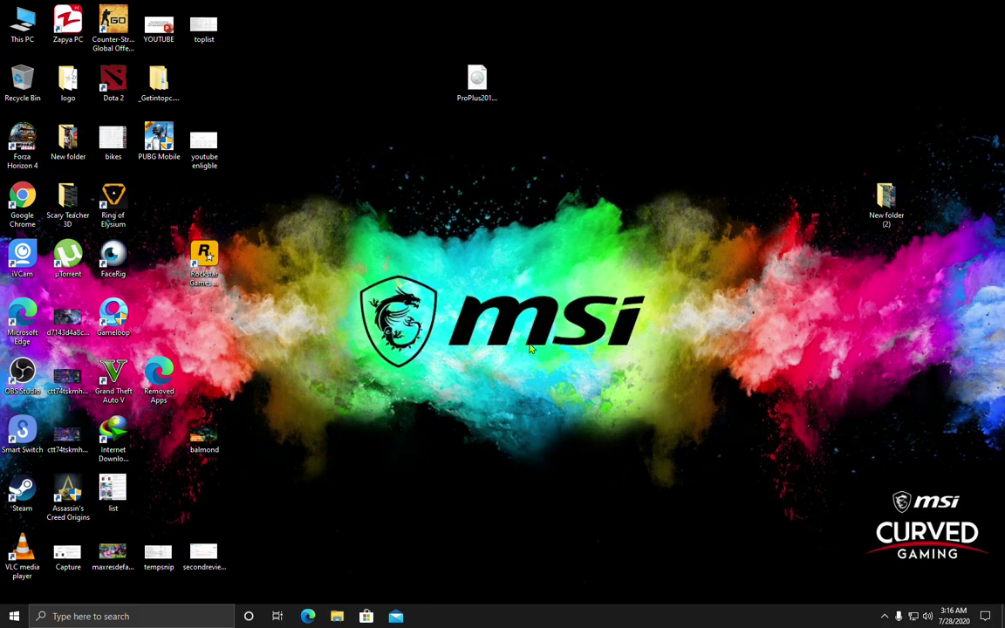
left_click(50, 616)
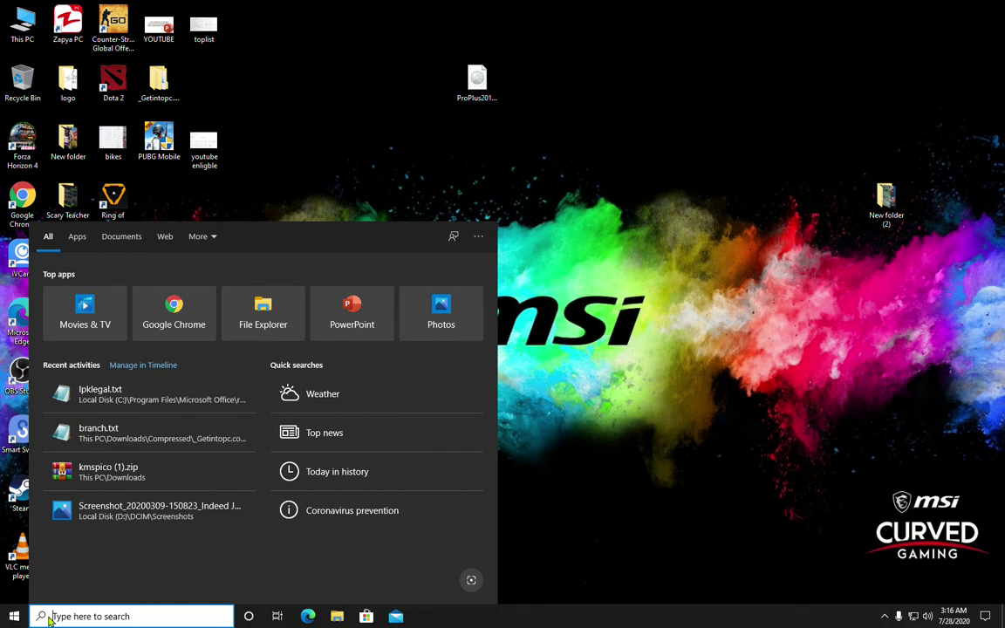
Launch PowerPoint from search and start a new blank Presentation1 for Design Ideas suggestions.
left_click(354, 314)
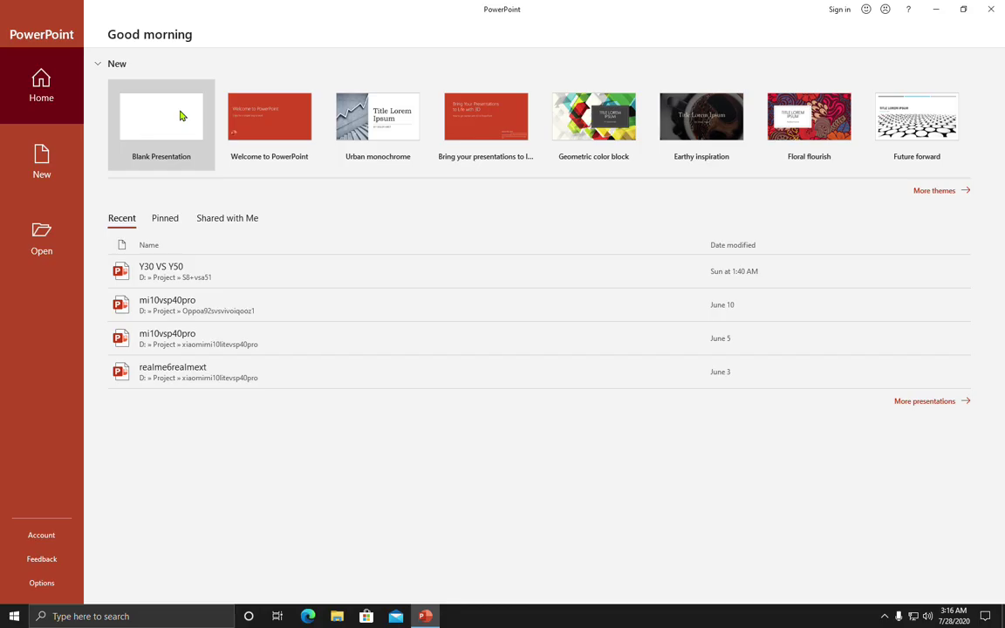
left_click(181, 116)
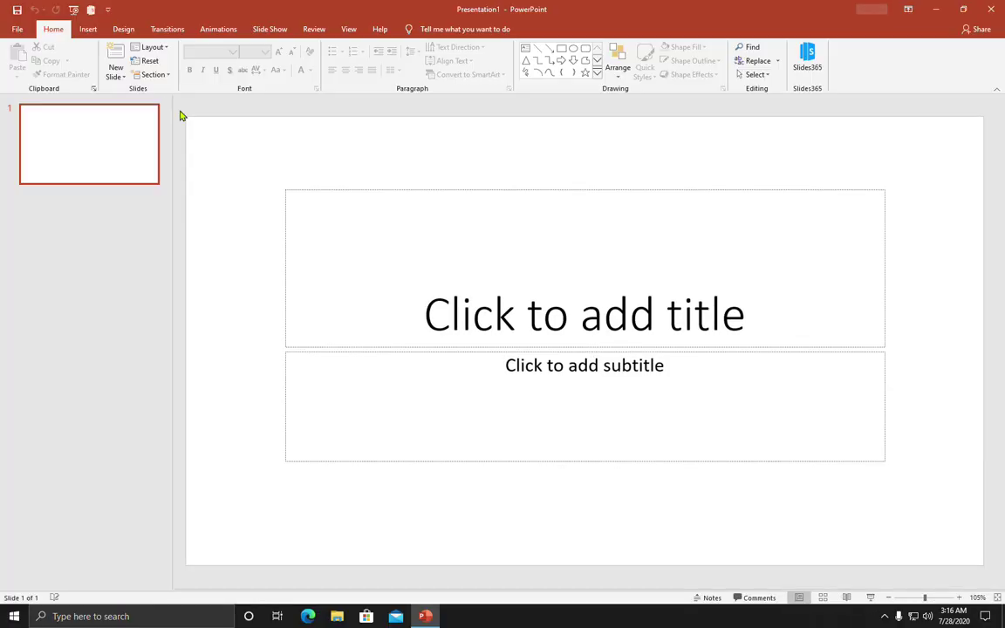